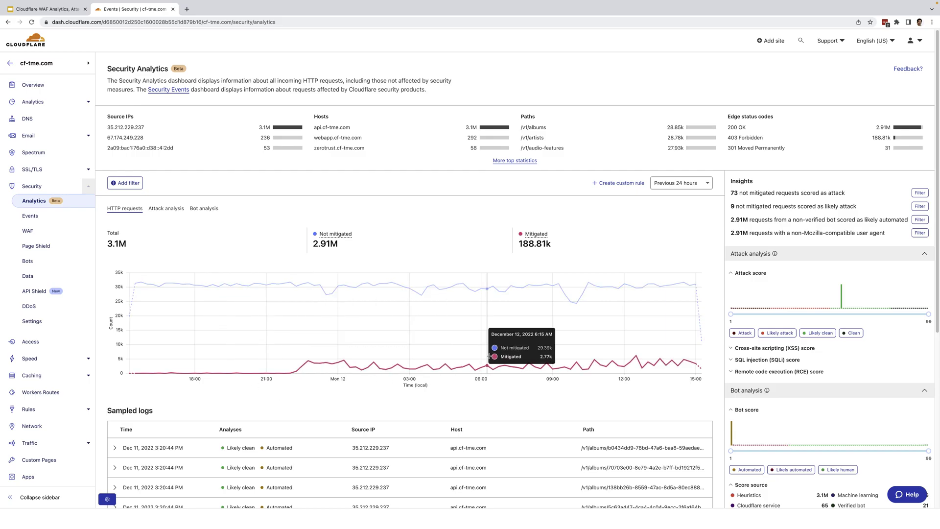
- Open the 'Previous 24 hours' dropdown to list the available Security Analytics time ranges
{"action": "mouse_move", "coordinate": [384, 331]}
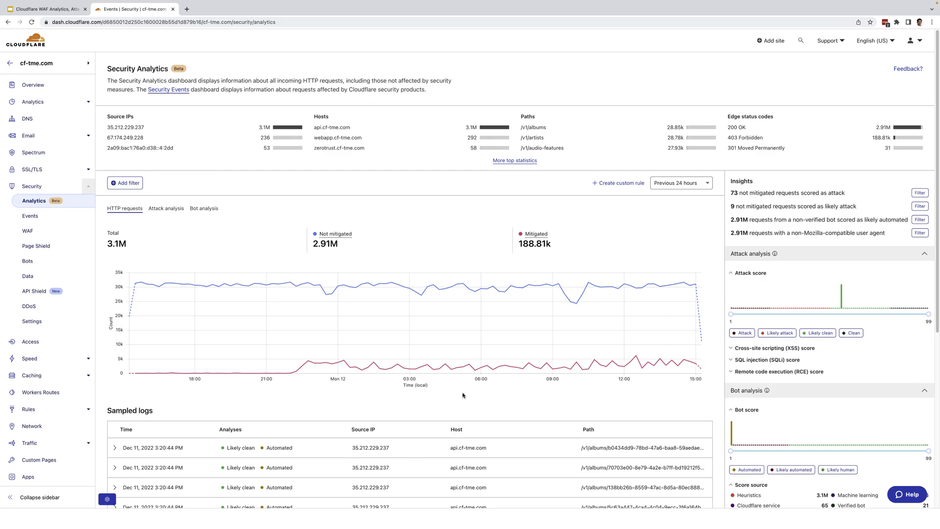
{"action": "left_click", "coordinate": [707, 183]}
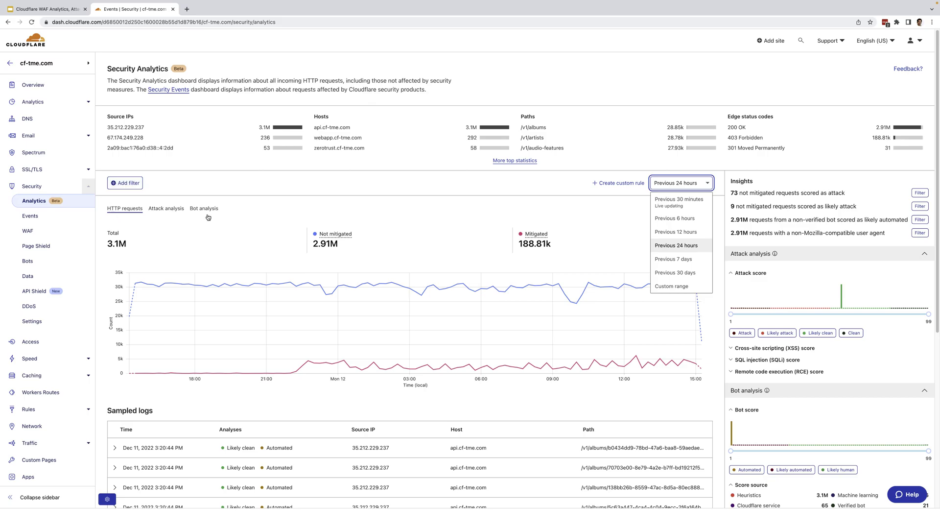
- Switch to the Attack analysis breakdown of likely clean, clean, likely attack and attack requests
{"action": "left_click", "coordinate": [170, 214]}
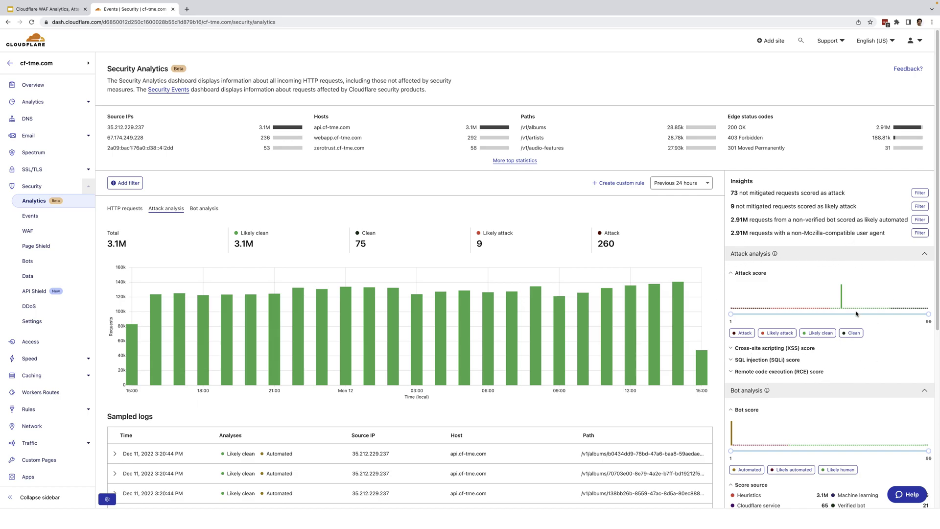
{"action": "mouse_move", "coordinate": [679, 333]}
- Cap the attack score at 70 and expand the Cross-site scripting (XSS) score chart
{"action": "left_click_drag", "start_coordinate": [929, 315], "coordinate": [869, 315]}
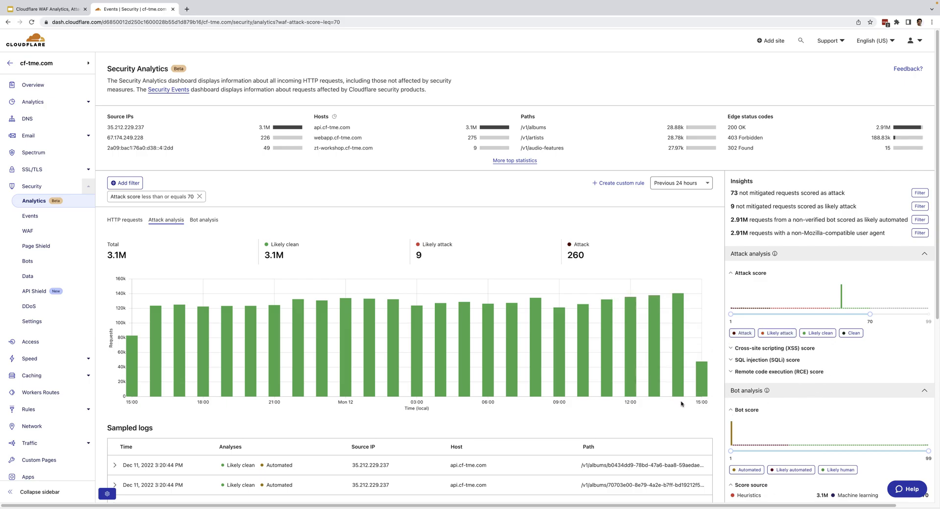
{"action": "mouse_move", "coordinate": [698, 388]}
{"action": "left_click", "coordinate": [730, 349]}
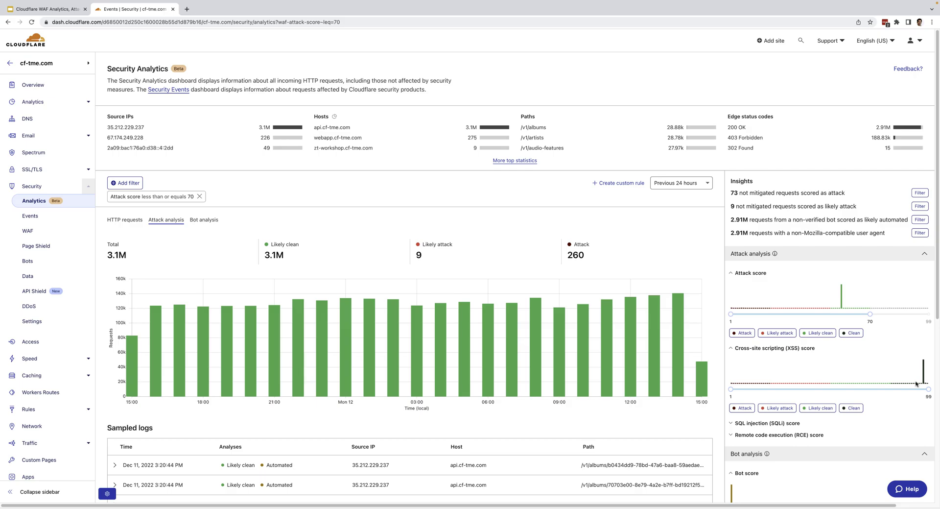
{"action": "scroll", "coordinate": [832, 350], "scroll_direction": "down", "scroll_amount": 2}
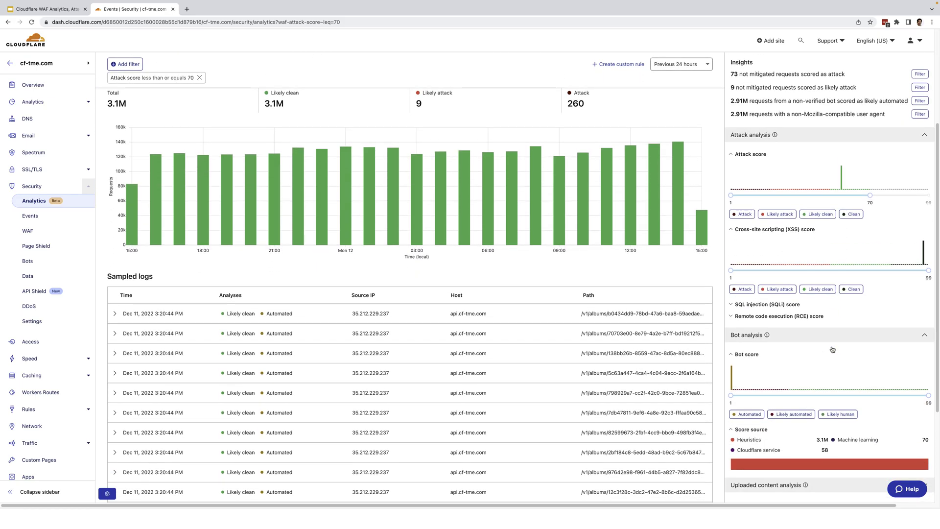
{"action": "scroll", "coordinate": [832, 349], "scroll_direction": "down", "scroll_amount": 1}
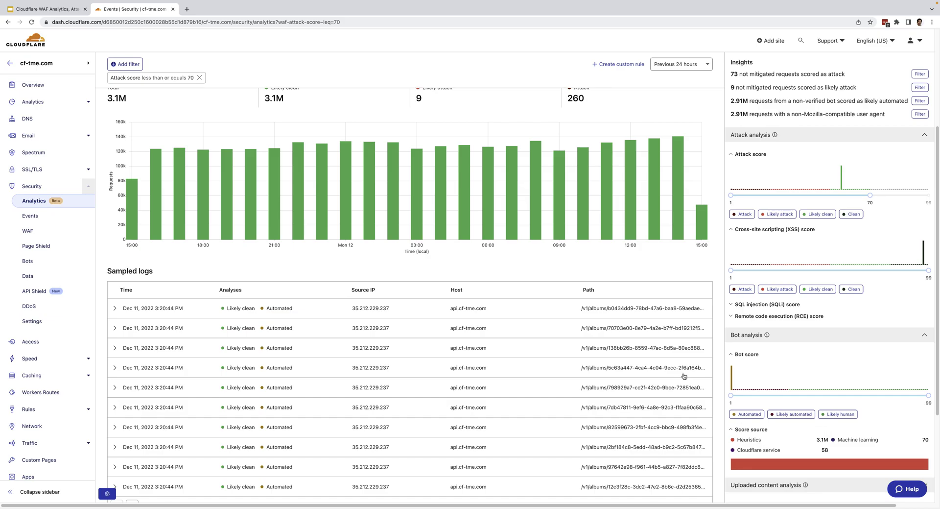
{"action": "scroll", "coordinate": [684, 376], "scroll_direction": "up", "scroll_amount": 4}
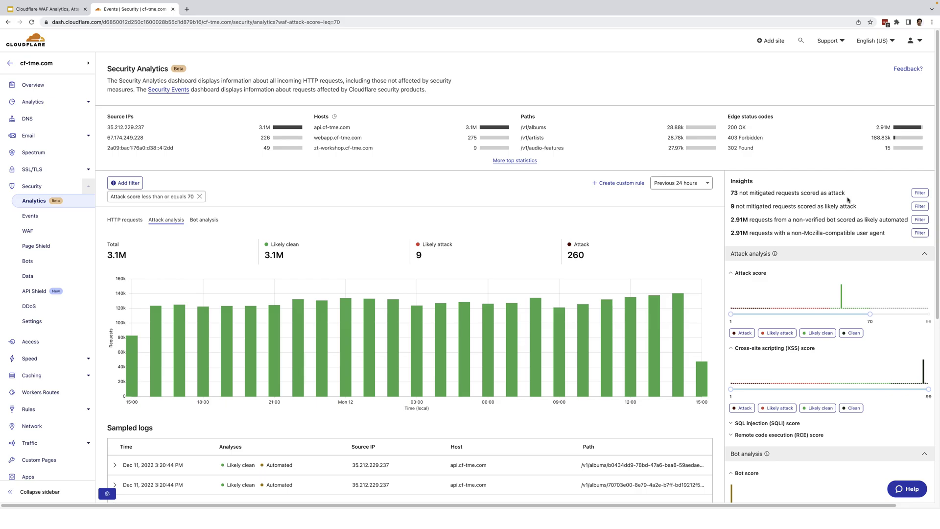
- Filter to unmitigated attack requests, adding Query string contains '?' to leave 52 requests
{"action": "left_click", "coordinate": [919, 192]}
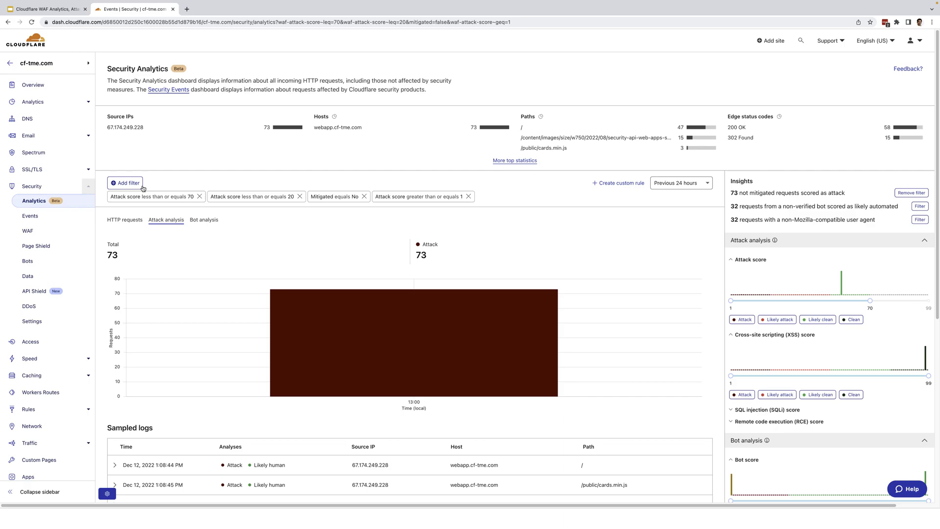
{"action": "left_click", "coordinate": [126, 186]}
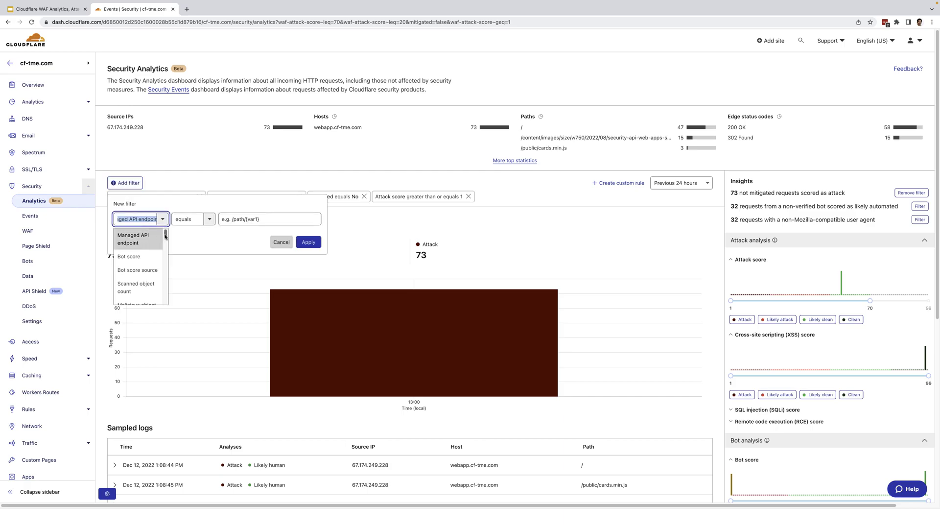
{"action": "left_click_drag", "start_coordinate": [165, 237], "coordinate": [163, 265]}
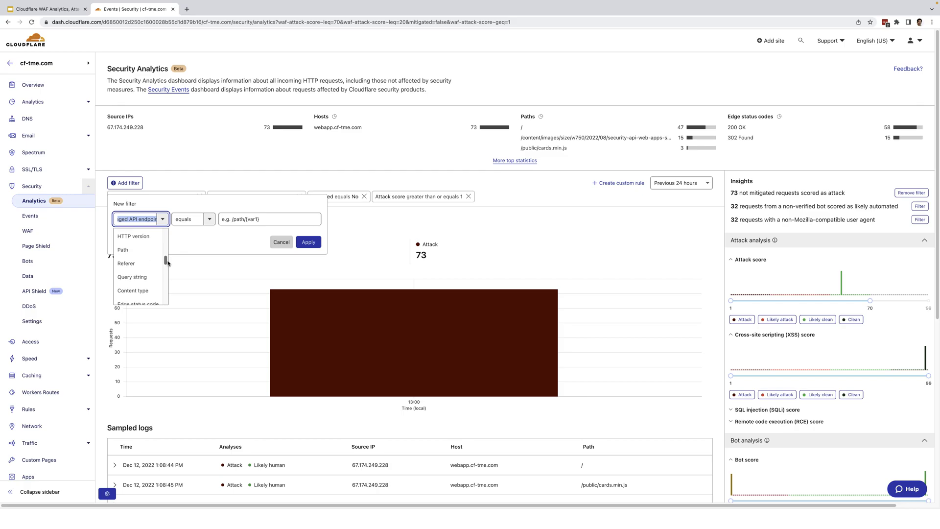
{"action": "left_click", "coordinate": [132, 277]}
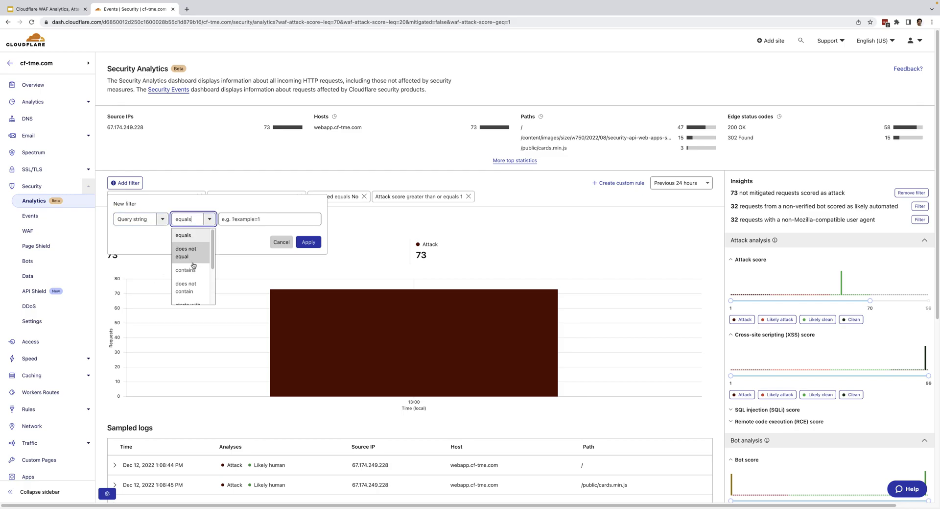
{"action": "left_click", "coordinate": [203, 260]}
{"action": "left_click", "coordinate": [252, 221]}
{"action": "type", "text": "?"}
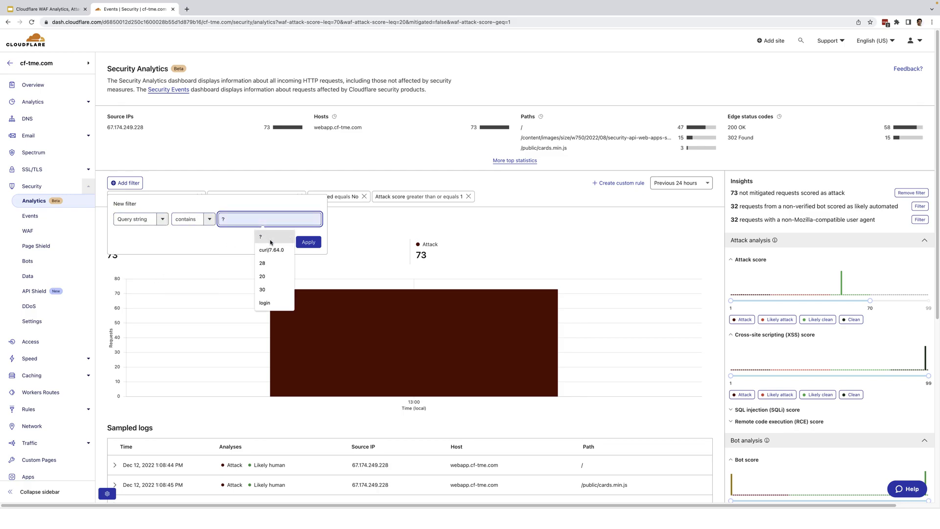
{"action": "left_click", "coordinate": [306, 245]}
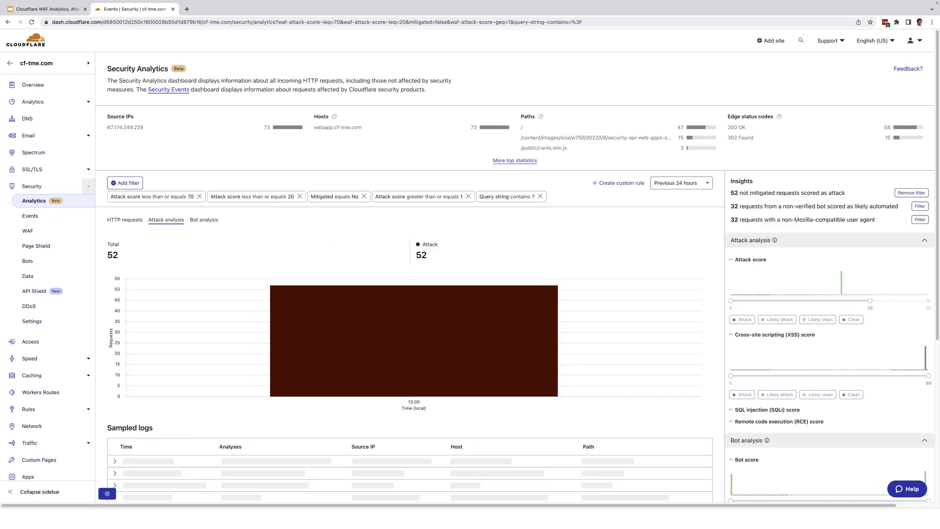
- Expand the Dec 12, 2022 1:09:19 PM sampled log showing the python-requests/2.28.1 request with SQLi score 10
{"action": "scroll", "coordinate": [558, 286], "scroll_direction": "down", "scroll_amount": 1}
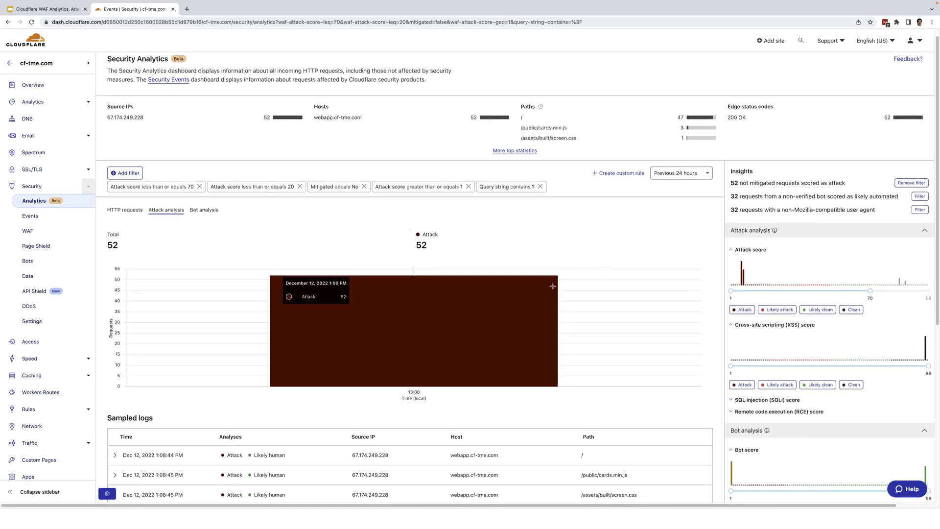
{"action": "scroll", "coordinate": [552, 286], "scroll_direction": "down", "scroll_amount": 5}
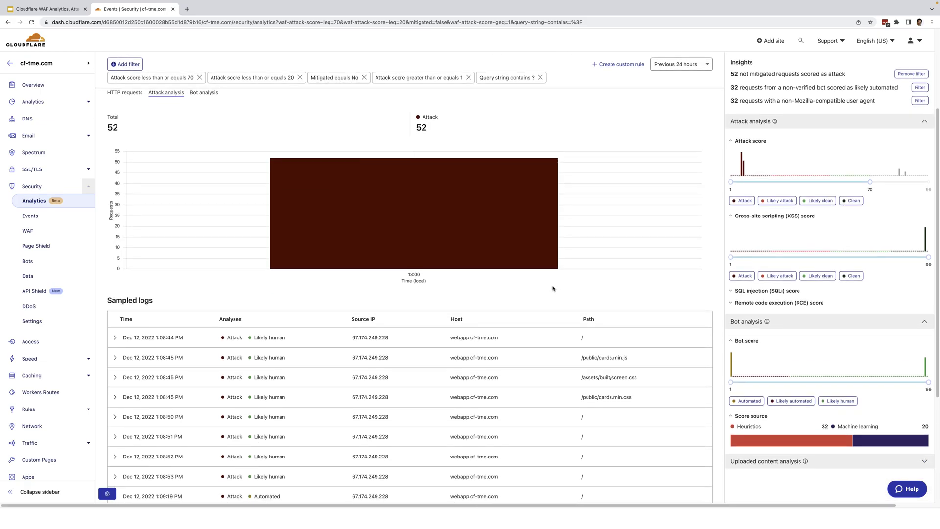
{"action": "scroll", "coordinate": [552, 289], "scroll_direction": "down", "scroll_amount": 1}
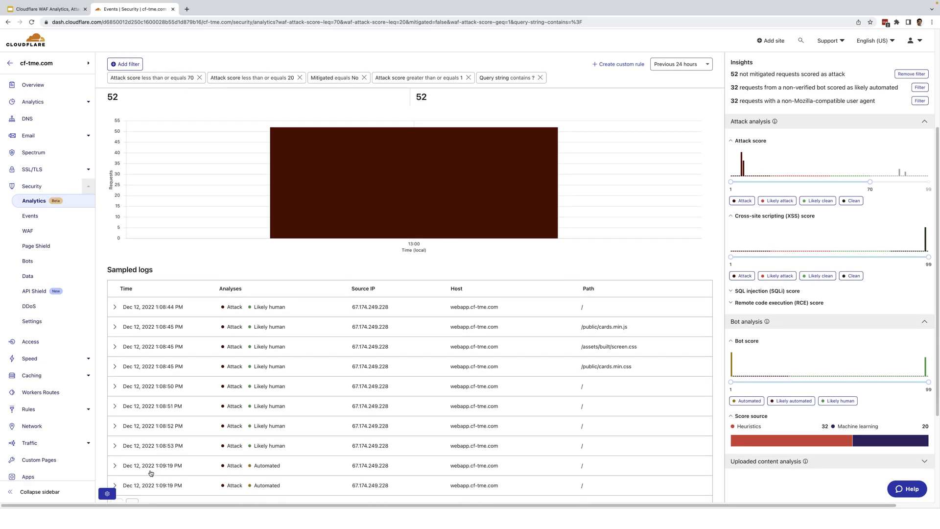
{"action": "left_click", "coordinate": [115, 465]}
{"action": "scroll", "coordinate": [255, 403], "scroll_direction": "down", "scroll_amount": 4}
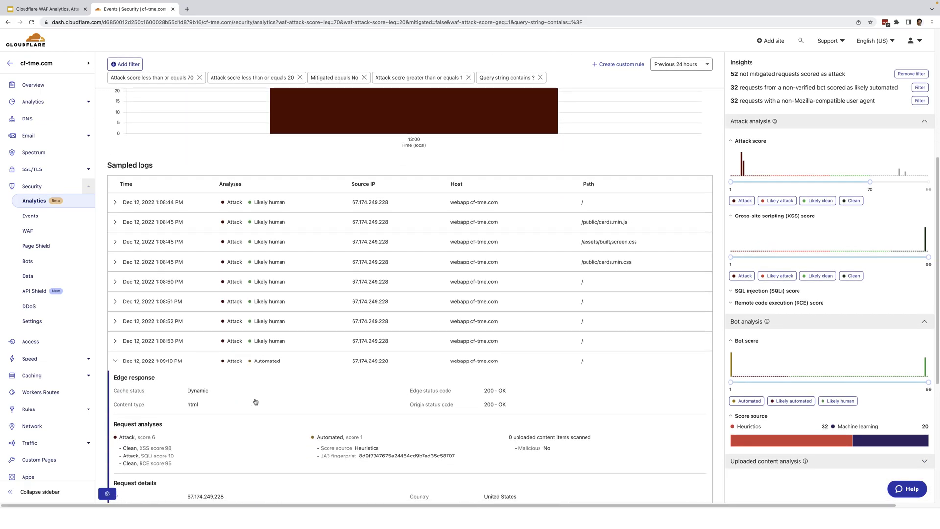
{"action": "scroll", "coordinate": [283, 393], "scroll_direction": "down", "scroll_amount": 1}
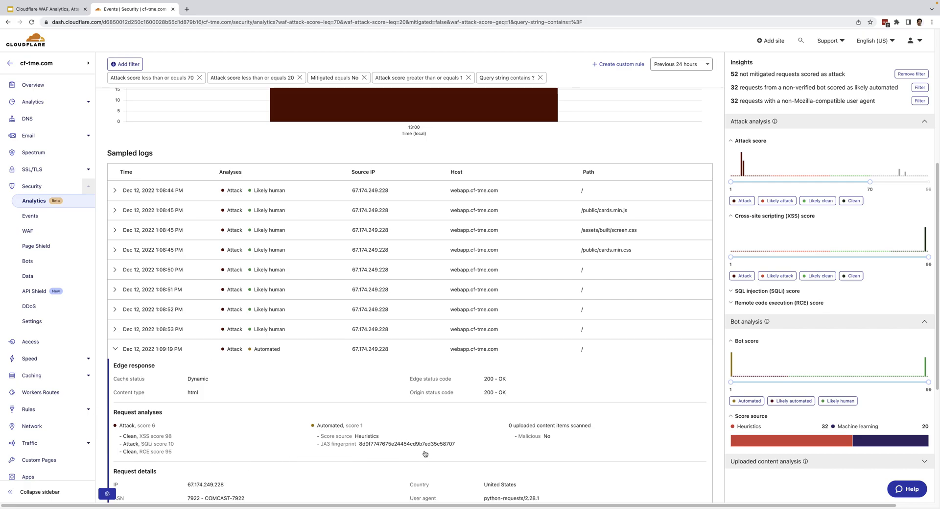
{"action": "scroll", "coordinate": [422, 448], "scroll_direction": "down", "scroll_amount": 2}
{"action": "scroll", "coordinate": [422, 447], "scroll_direction": "down", "scroll_amount": 3}
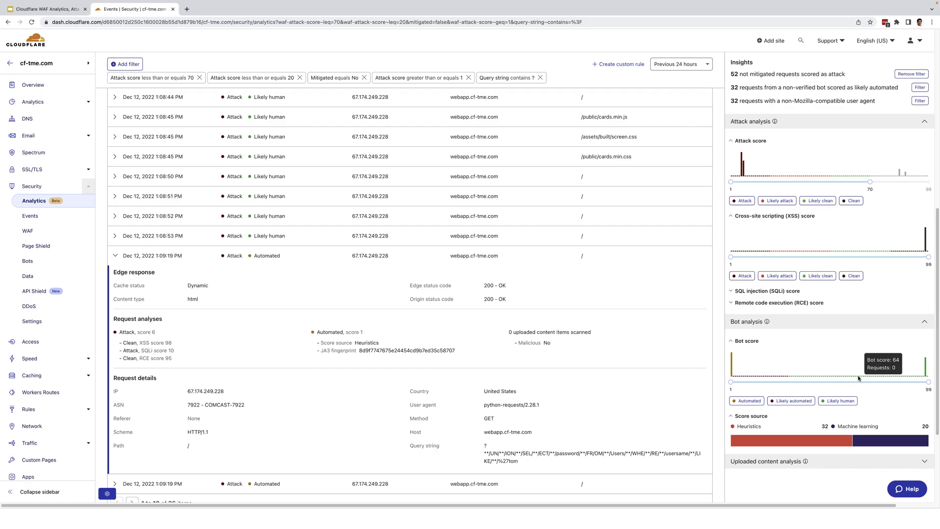
{"action": "scroll", "coordinate": [849, 390], "scroll_direction": "down", "scroll_amount": 1}
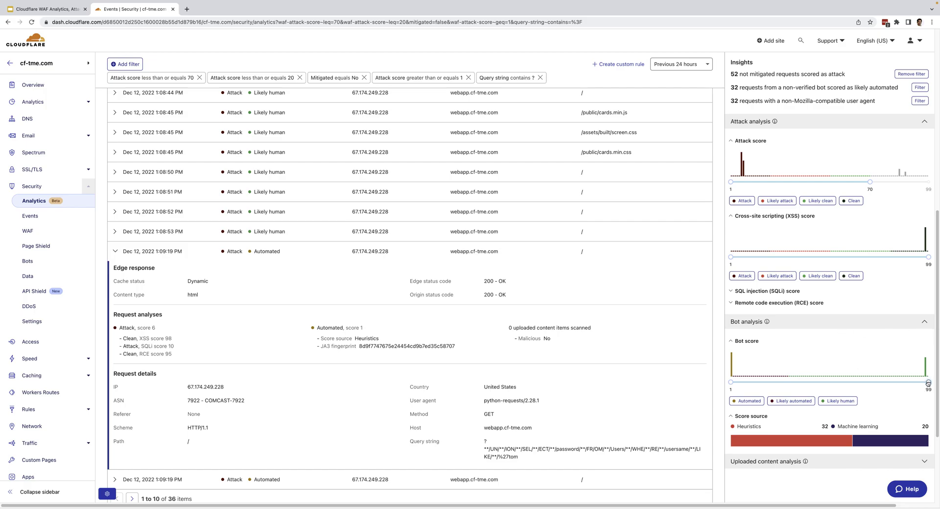
- Limit the bot score to 30 or below and collapse the expanded log row
{"action": "left_click_drag", "start_coordinate": [928, 382], "coordinate": [790, 382]}
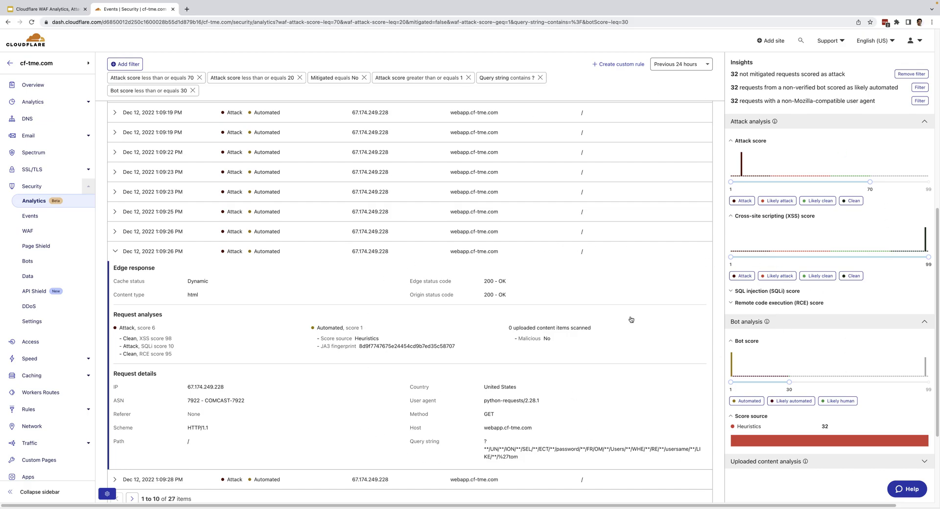
{"action": "left_click", "coordinate": [116, 255]}
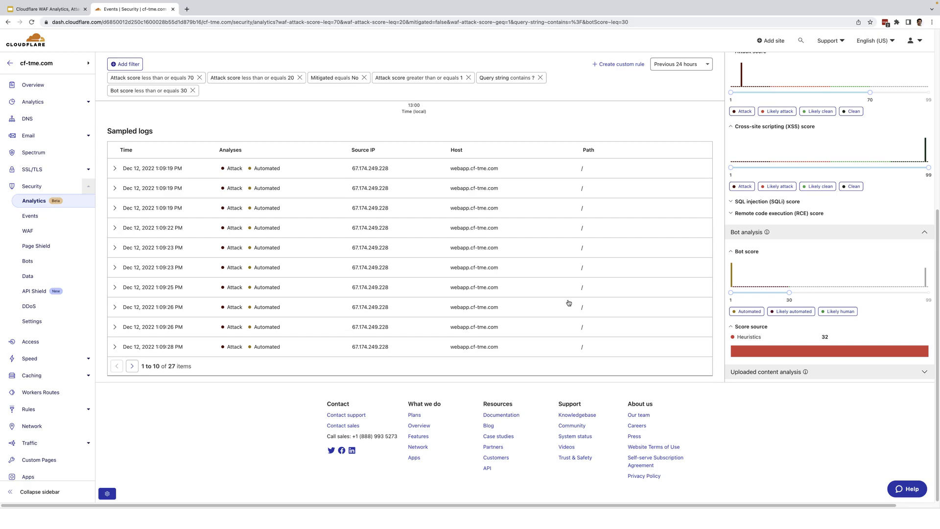
- Go to Security Events and back to Analytics to clear all filters, showing 3.1M requests
{"action": "left_click", "coordinate": [40, 220]}
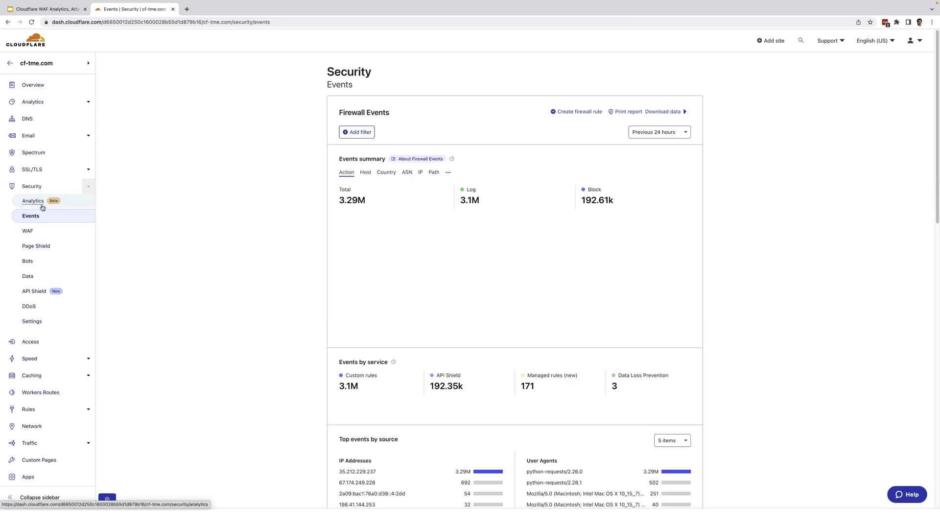
{"action": "left_click", "coordinate": [42, 207]}
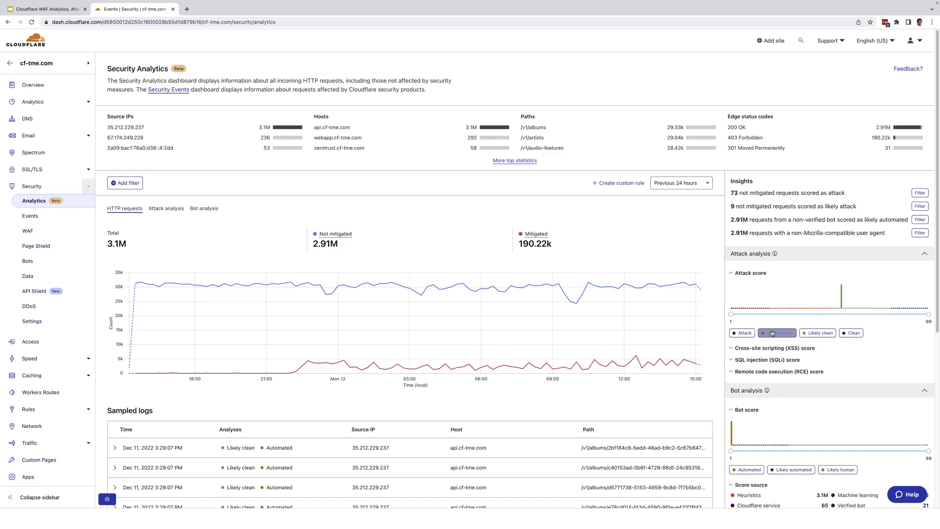
- Expand Uploaded content analysis and filter to the 25 requests with malicious content
{"action": "scroll", "coordinate": [771, 333], "scroll_direction": "down", "scroll_amount": 2}
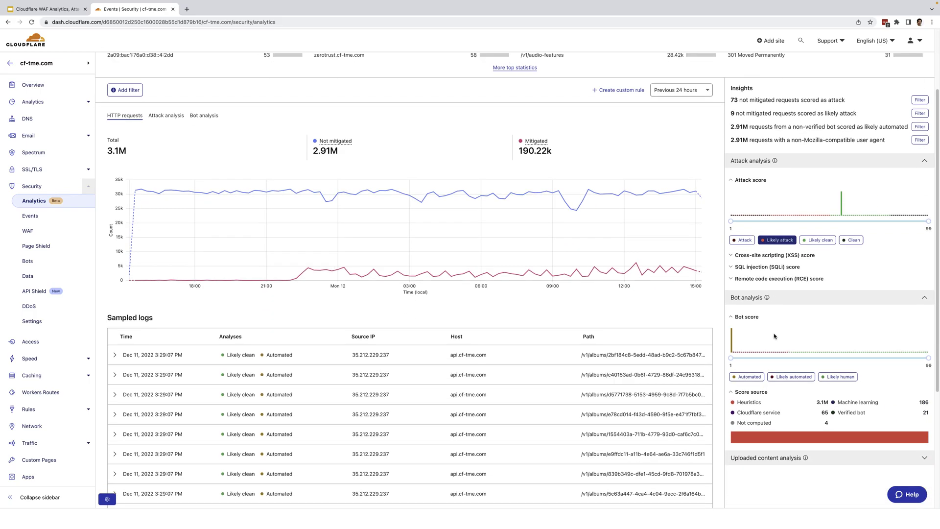
{"action": "left_click", "coordinate": [923, 460]}
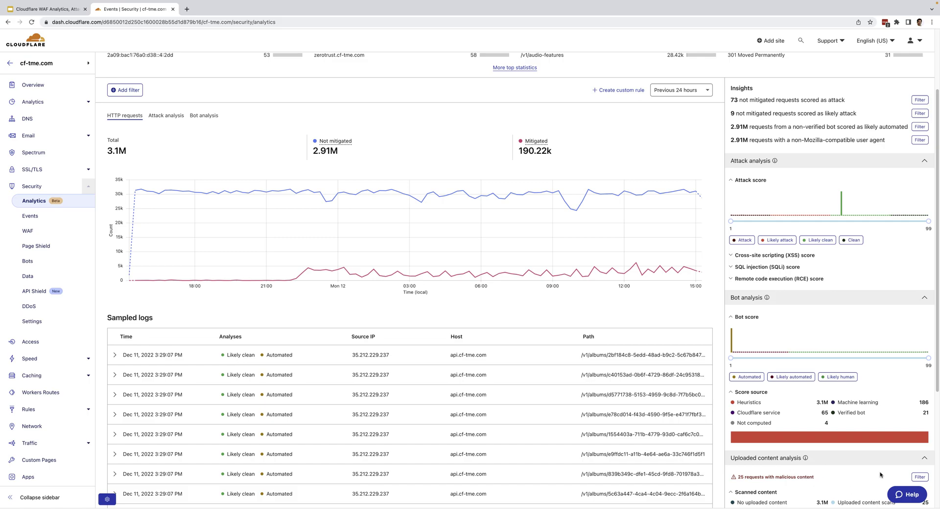
{"action": "scroll", "coordinate": [783, 448], "scroll_direction": "down", "scroll_amount": 1}
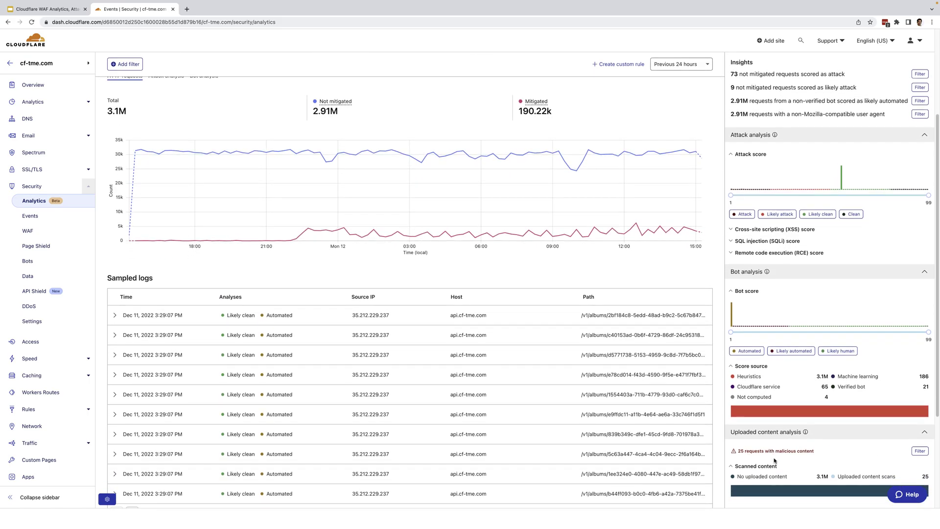
{"action": "left_click", "coordinate": [919, 451]}
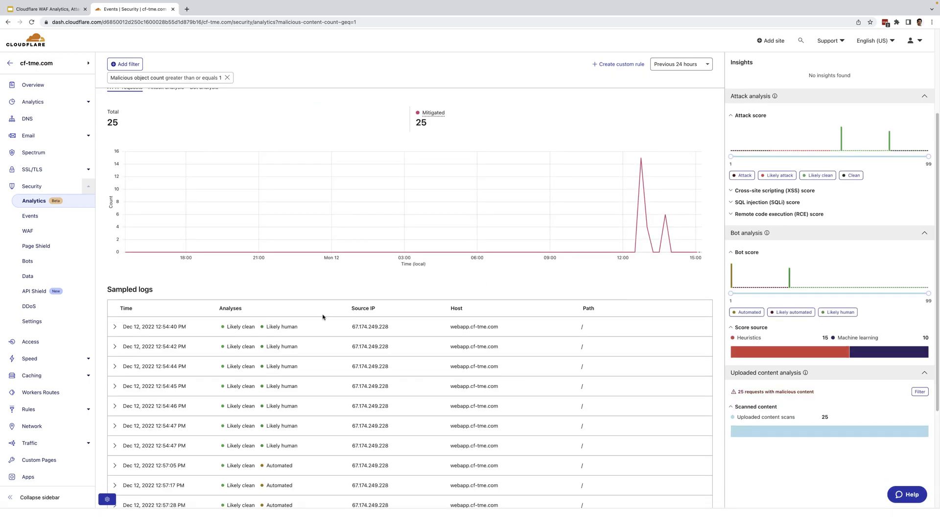
- Expand the 12:57:05 PM log to see its 403 malicious-content details
{"action": "scroll", "coordinate": [313, 316], "scroll_direction": "down", "scroll_amount": 1}
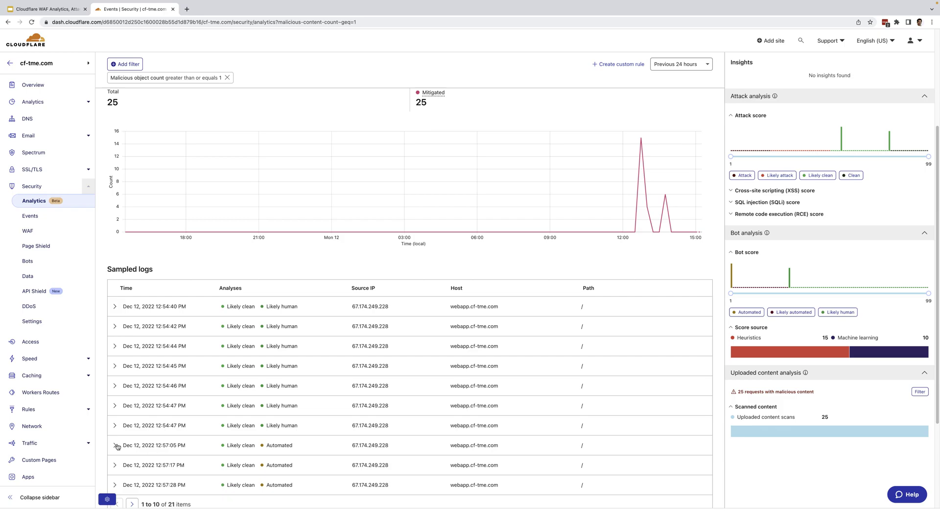
{"action": "left_click", "coordinate": [116, 445]}
{"action": "scroll", "coordinate": [310, 405], "scroll_direction": "down", "scroll_amount": 5}
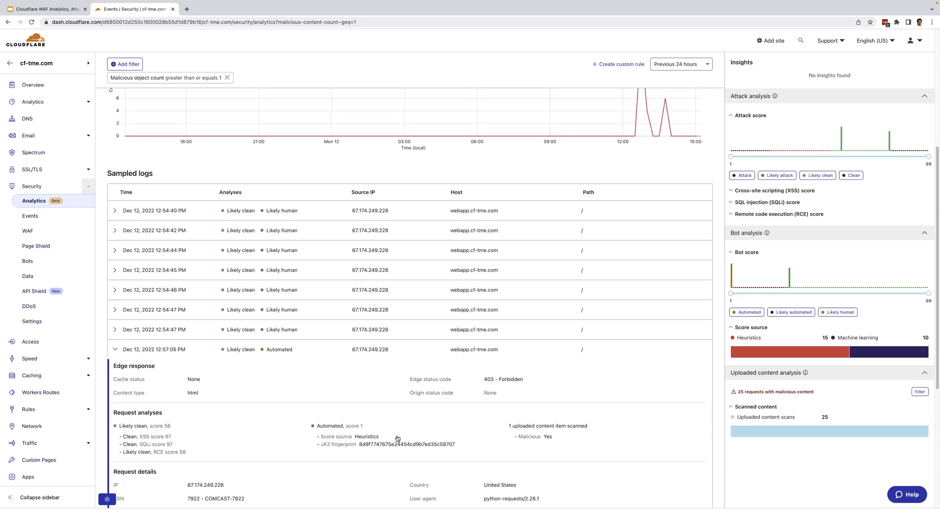